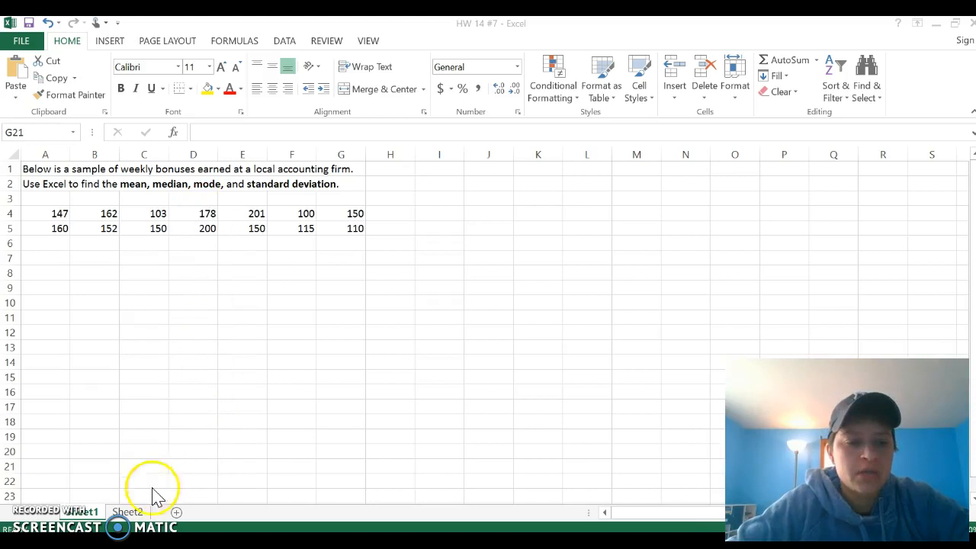
Step: Switch to Sheet2 and look over the bonus values listed in A1:A14
{"action": "left_click", "coordinate": [130, 512]}
{"action": "left_click", "coordinate": [130, 512]}
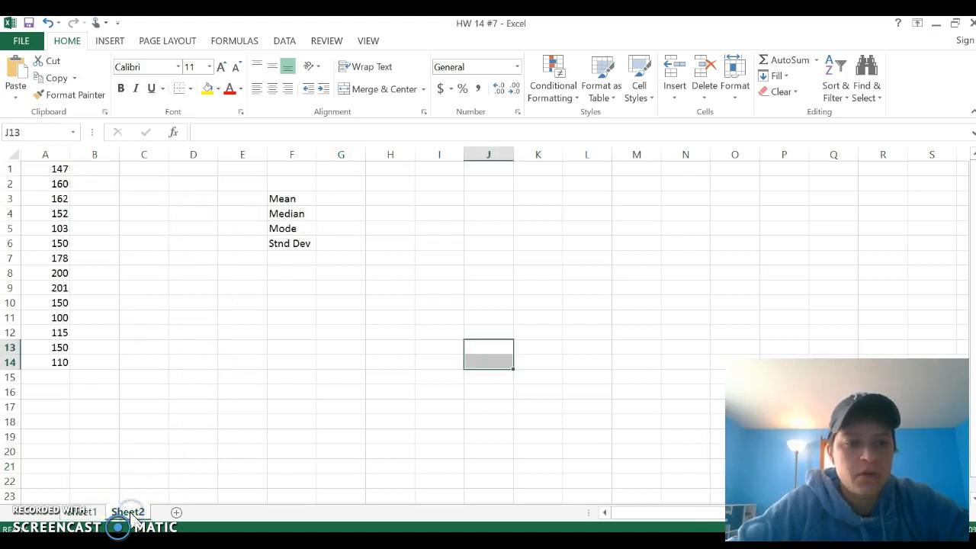
{"action": "left_click_drag", "start_coordinate": [50, 167], "coordinate": [46, 355]}
{"action": "left_click", "coordinate": [126, 303]}
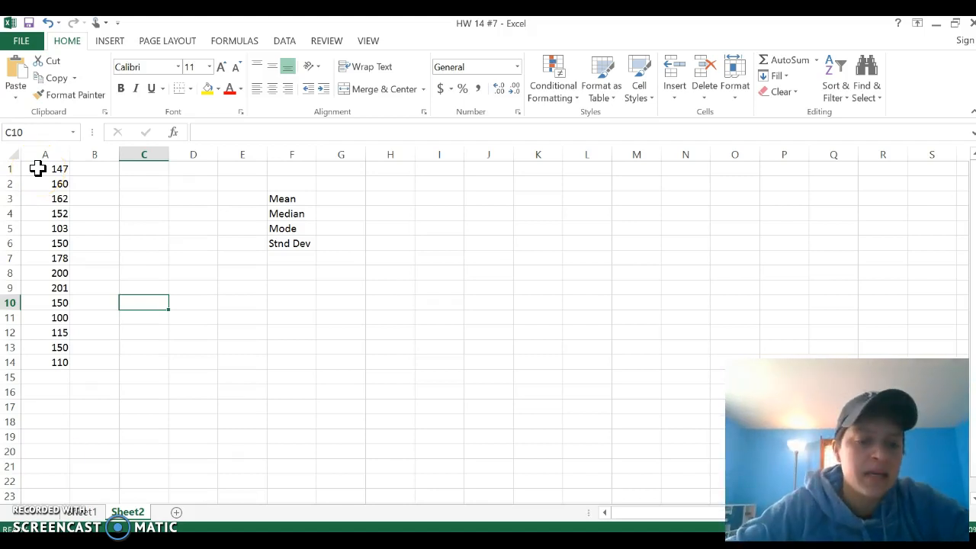
Step: On Sheet1, copy the values in B4:B5 and paste them into B9:B10
{"action": "left_click", "coordinate": [81, 511]}
{"action": "left_click_drag", "start_coordinate": [104, 219], "coordinate": [87, 301]}
{"action": "key", "text": "ctrl+c"}
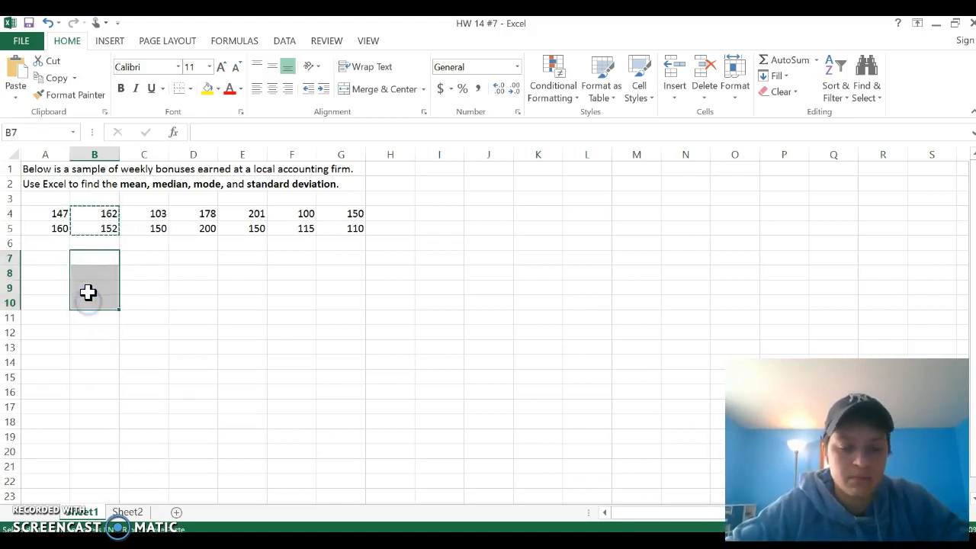
{"action": "left_click", "coordinate": [87, 288]}
{"action": "key", "text": "ctrl+v"}
{"action": "left_click", "coordinate": [221, 318]}
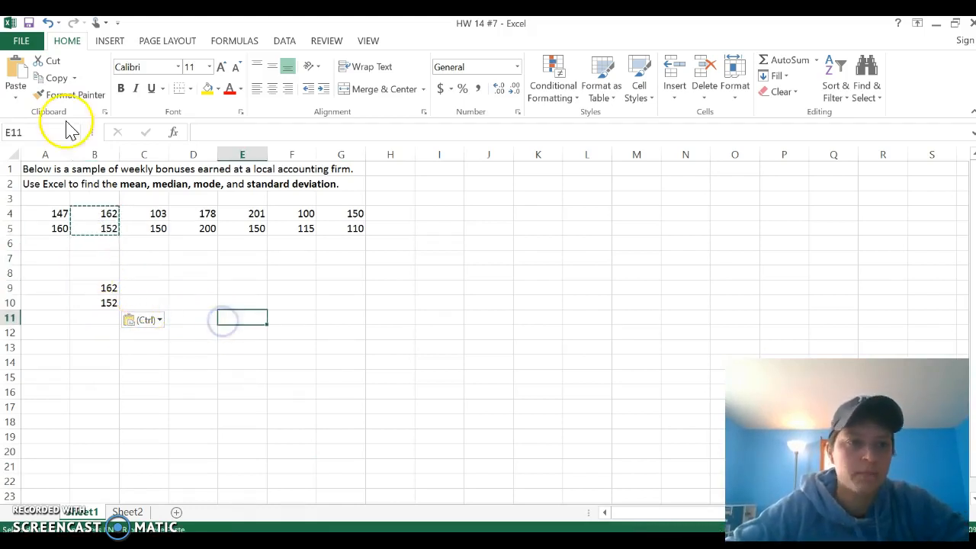
Step: On Sheet2, calculate the mean of A1:A14 in G3 with the AVERAGE function
{"action": "left_click", "coordinate": [128, 511]}
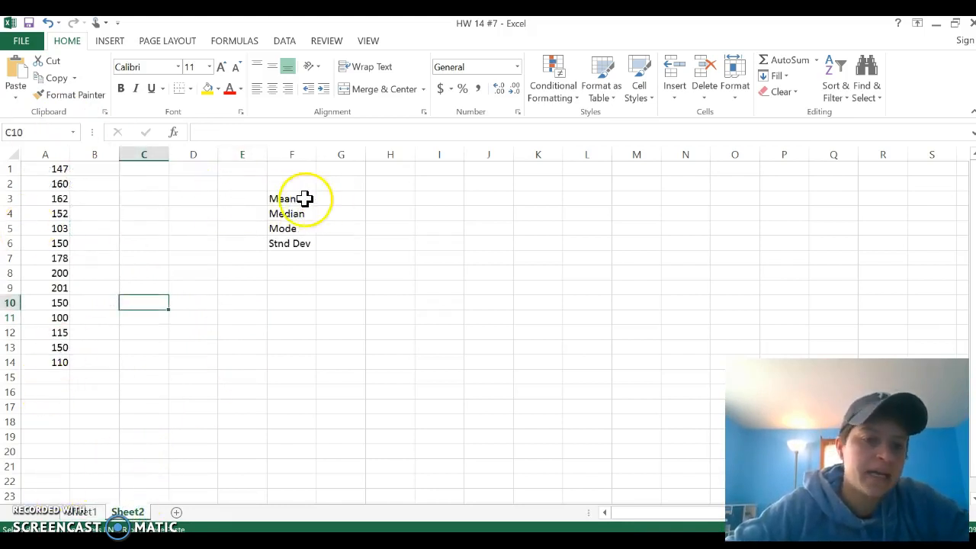
{"action": "left_click_drag", "start_coordinate": [340, 196], "coordinate": [341, 244]}
{"action": "left_click", "coordinate": [333, 303]}
{"action": "left_click", "coordinate": [333, 198]}
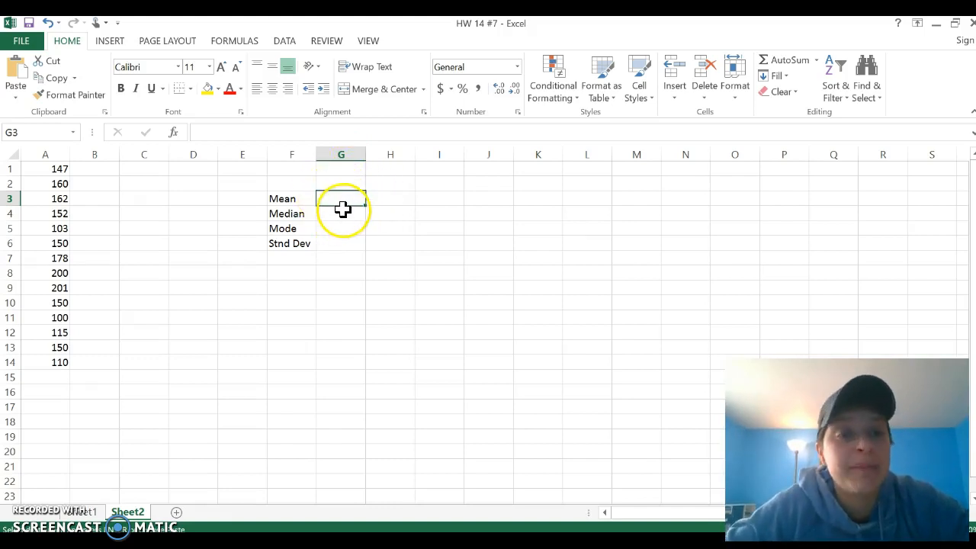
{"action": "left_click", "coordinate": [238, 41]}
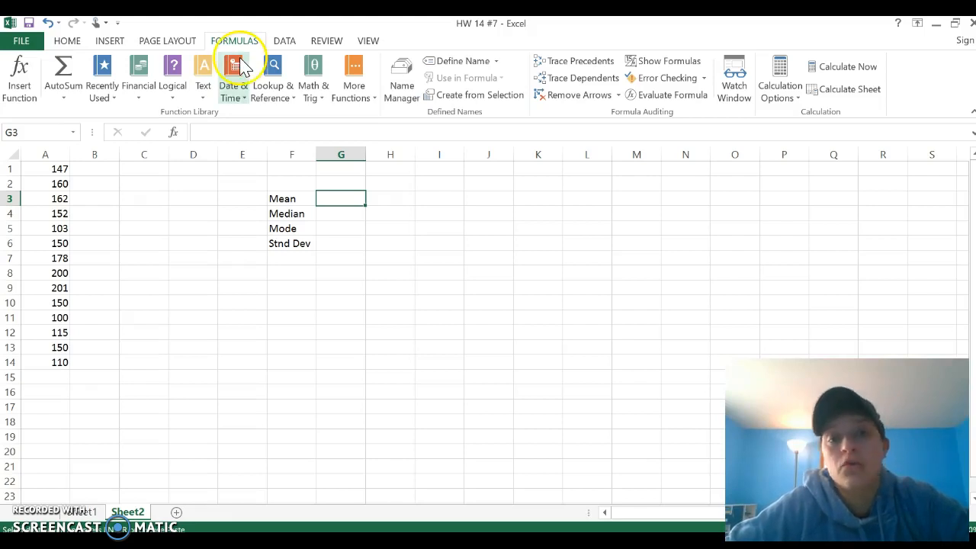
{"action": "left_click", "coordinate": [368, 100]}
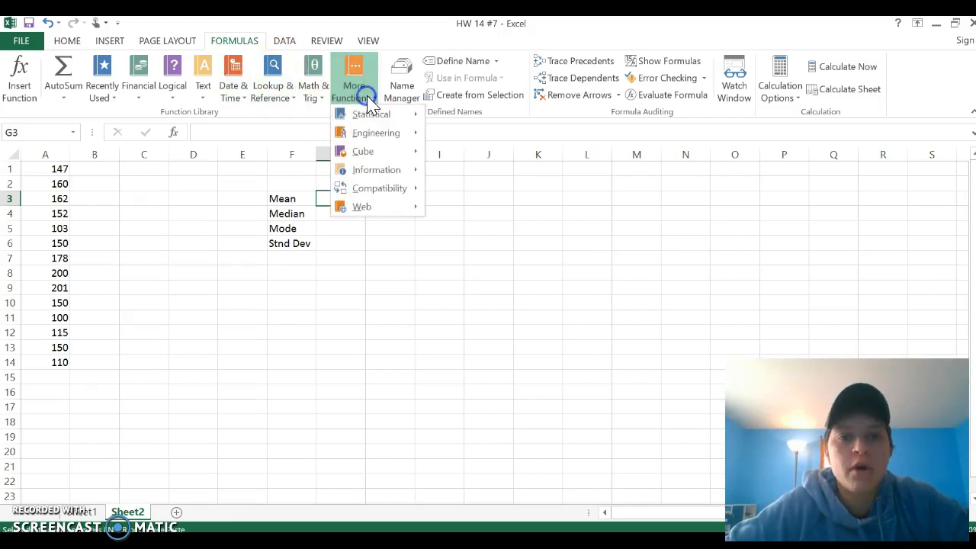
{"action": "left_click", "coordinate": [370, 116]}
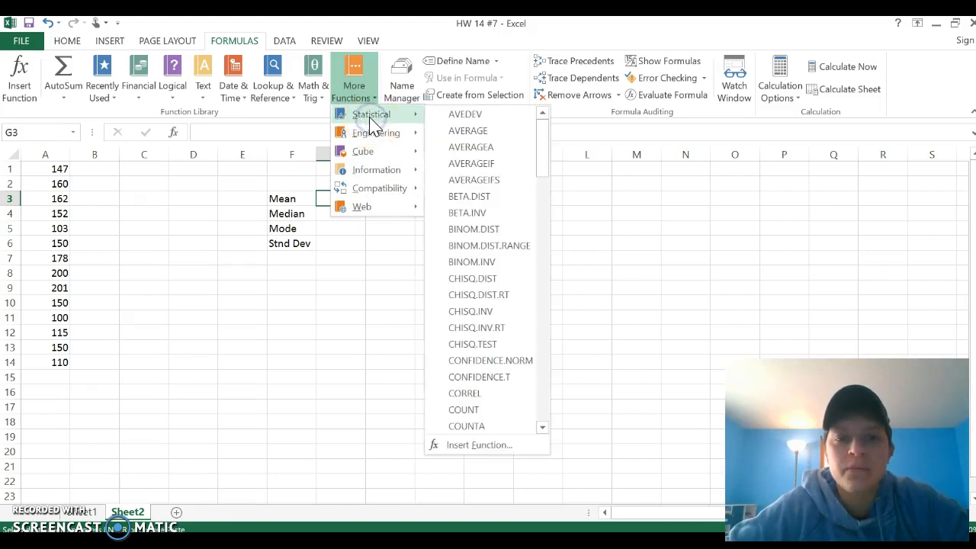
{"action": "left_click", "coordinate": [471, 132]}
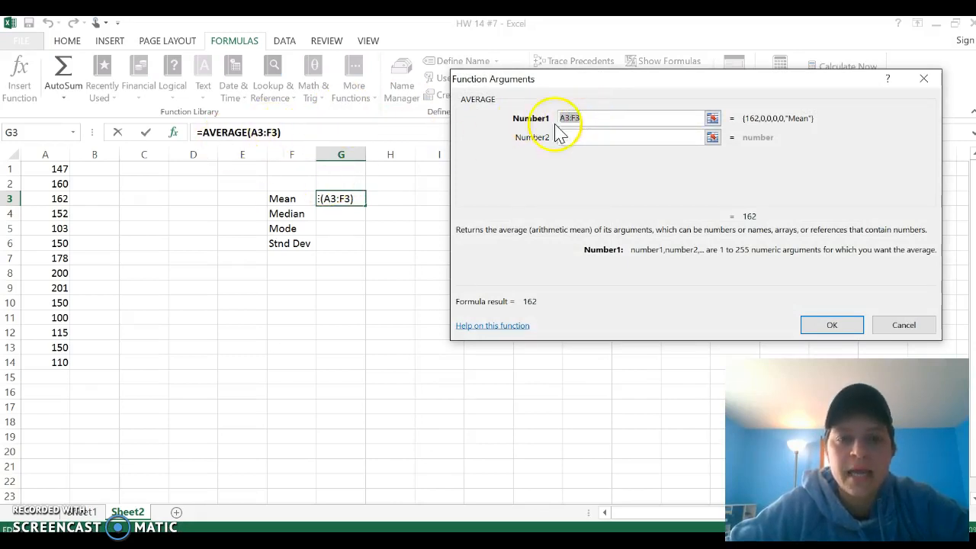
{"action": "left_click", "coordinate": [50, 170]}
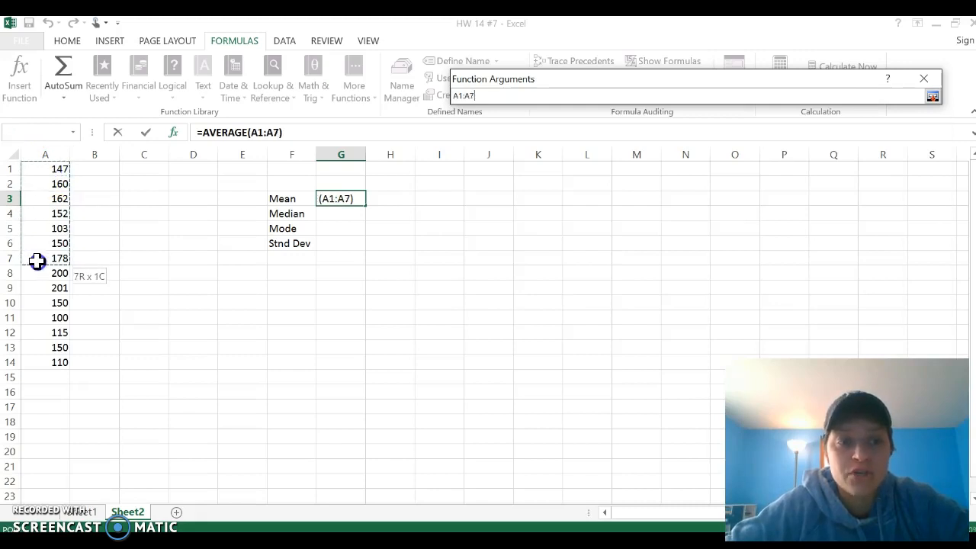
{"action": "left_click_drag", "start_coordinate": [39, 304], "coordinate": [48, 357]}
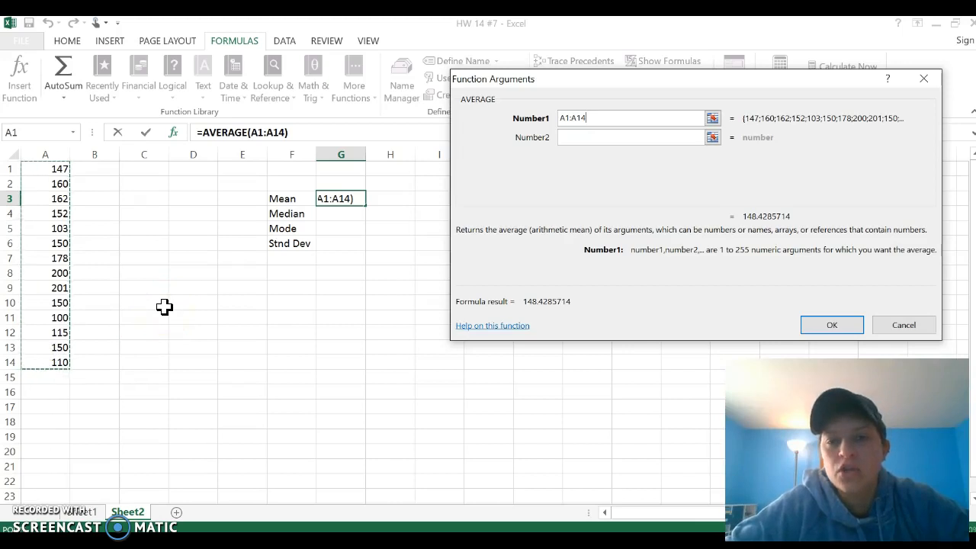
{"action": "left_click", "coordinate": [575, 121]}
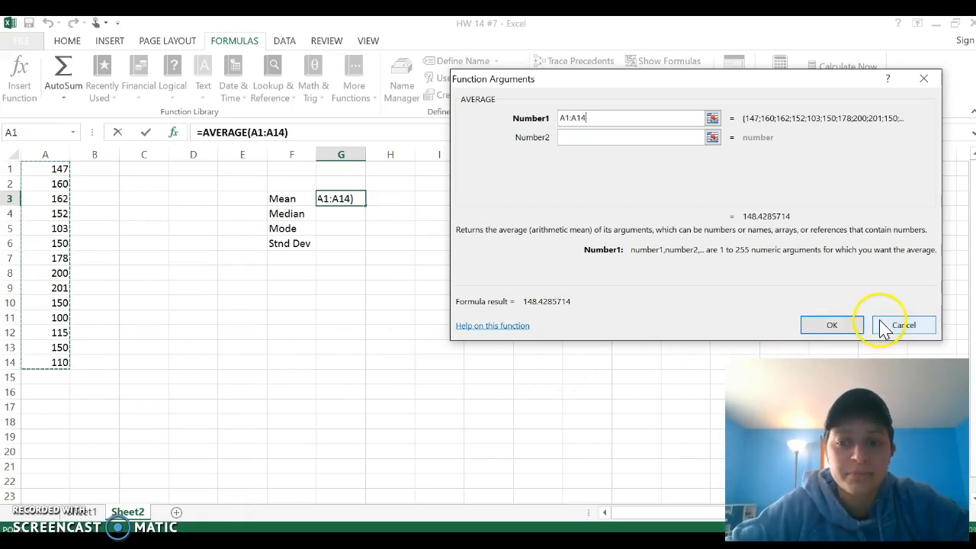
{"action": "left_click", "coordinate": [833, 326]}
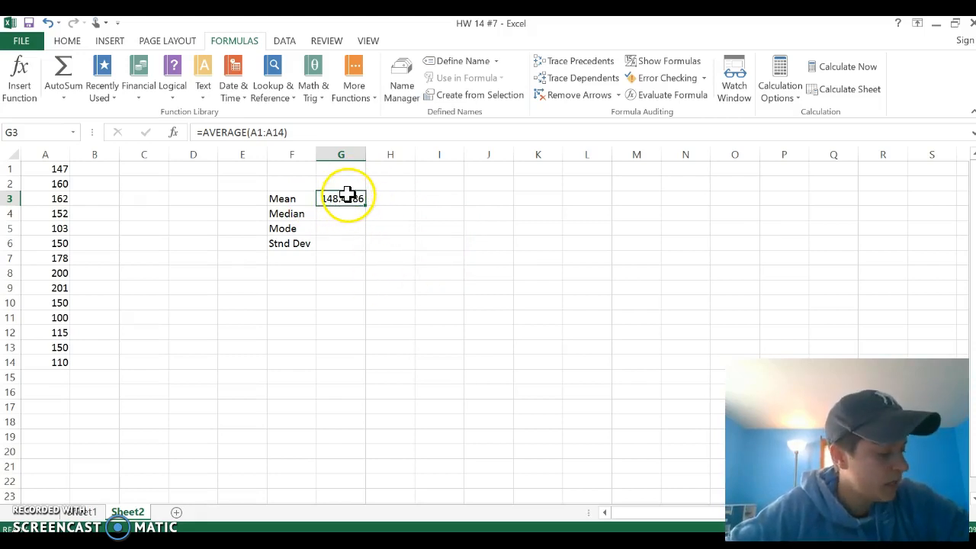
Step: Format the mean in G3 to two decimal places and autofit the width of column G
{"action": "left_click", "coordinate": [67, 41]}
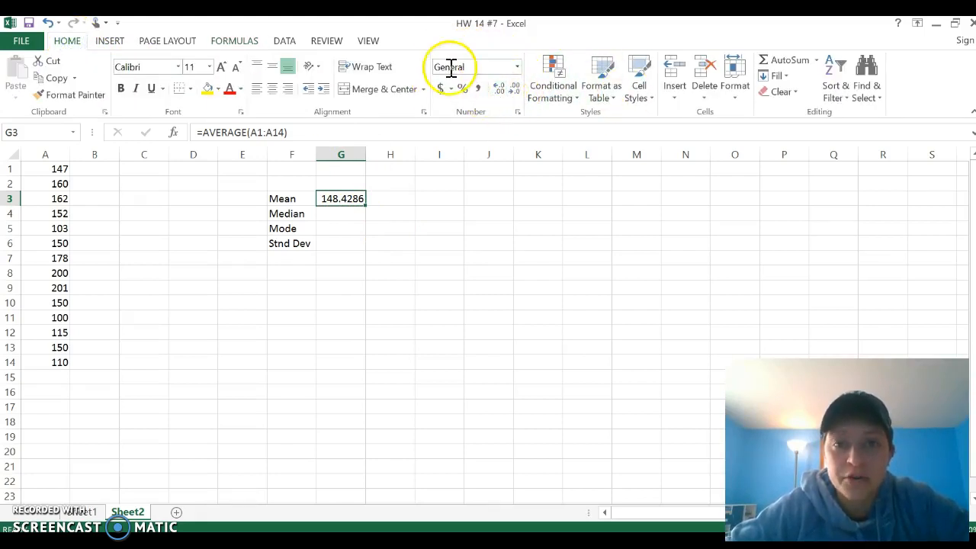
{"action": "left_click", "coordinate": [504, 90]}
{"action": "left_click", "coordinate": [503, 90]}
{"action": "left_click", "coordinate": [503, 90]}
{"action": "left_click", "coordinate": [503, 90]}
{"action": "left_click", "coordinate": [503, 90]}
{"action": "left_click", "coordinate": [504, 90]}
{"action": "left_click", "coordinate": [503, 90]}
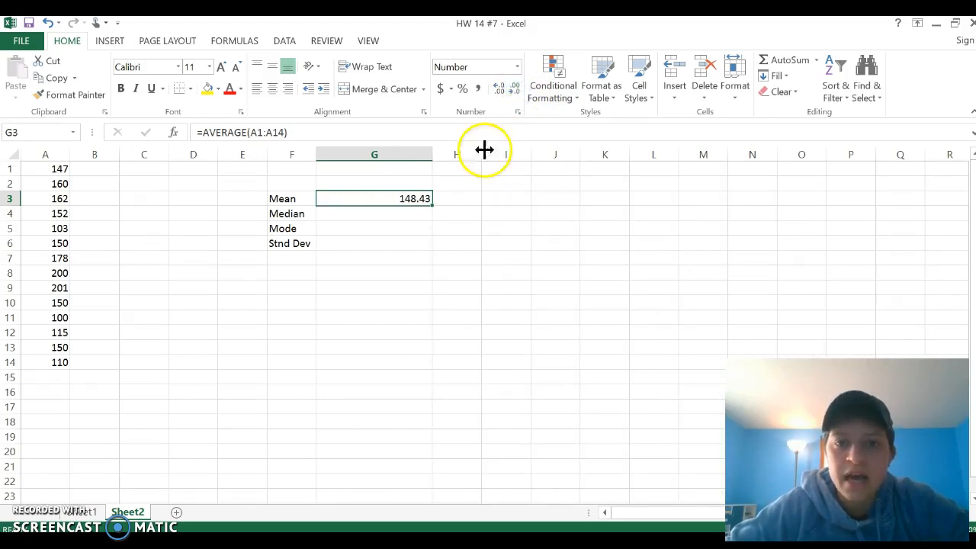
{"action": "double_click", "coordinate": [434, 154]}
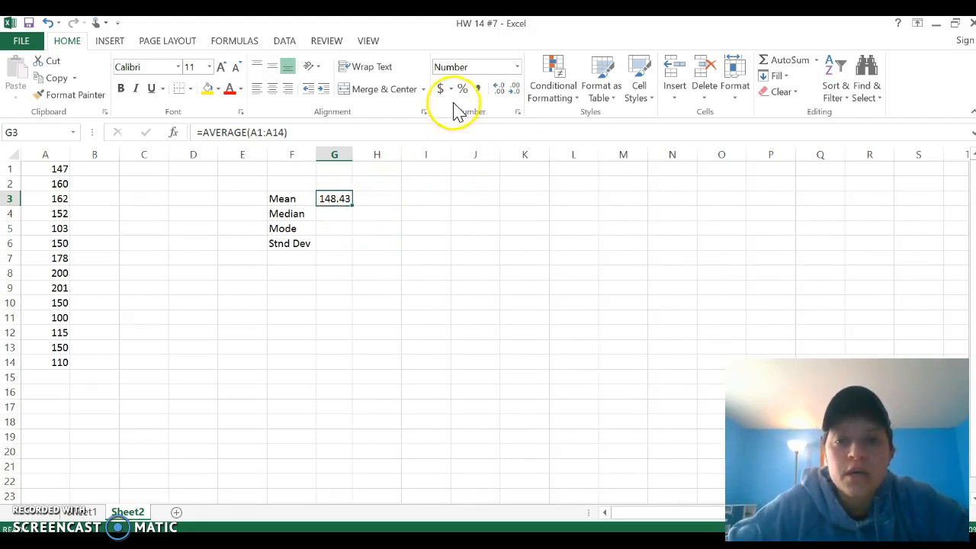
{"action": "left_click", "coordinate": [499, 90]}
{"action": "left_click", "coordinate": [499, 90]}
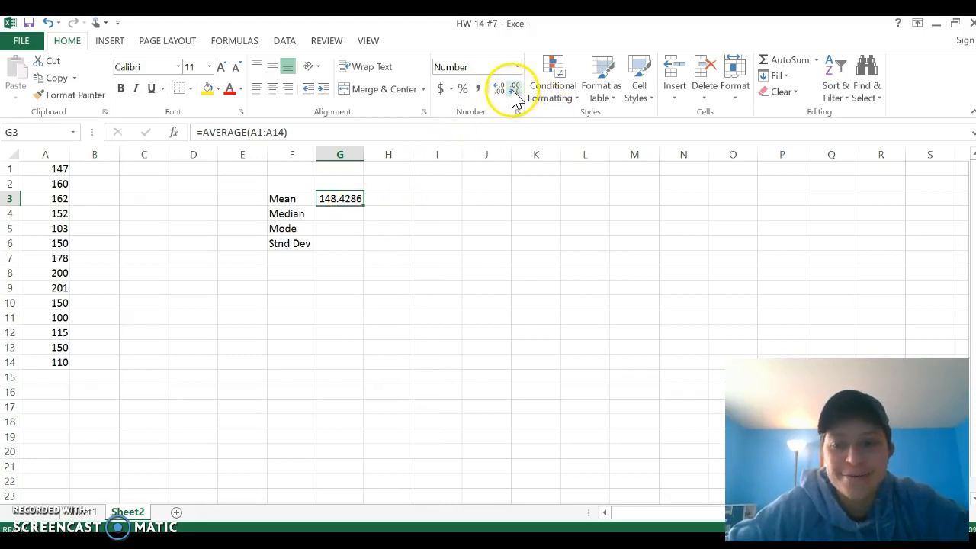
Step: Calculate the median of A1:A14 in G4 with the MEDIAN function
{"action": "left_click", "coordinate": [355, 214]}
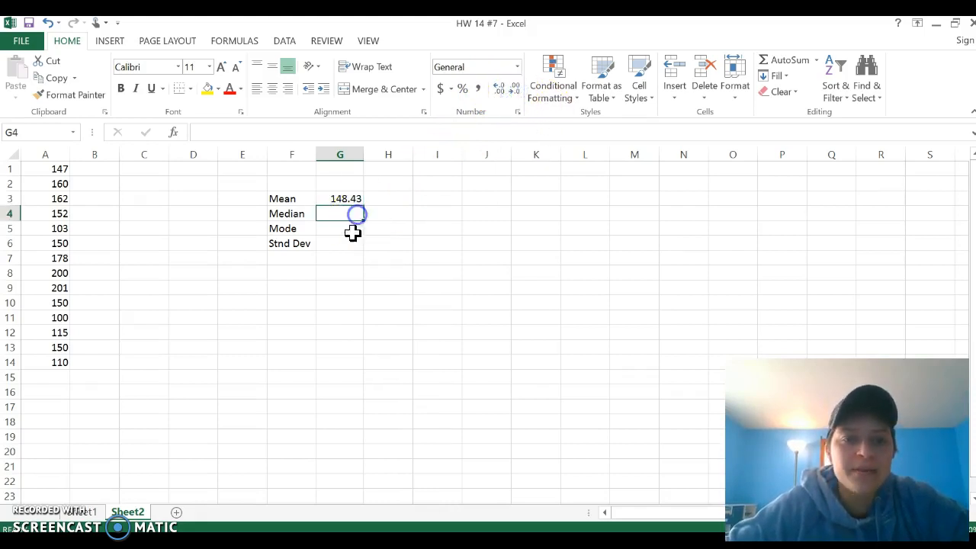
{"action": "left_click", "coordinate": [244, 41]}
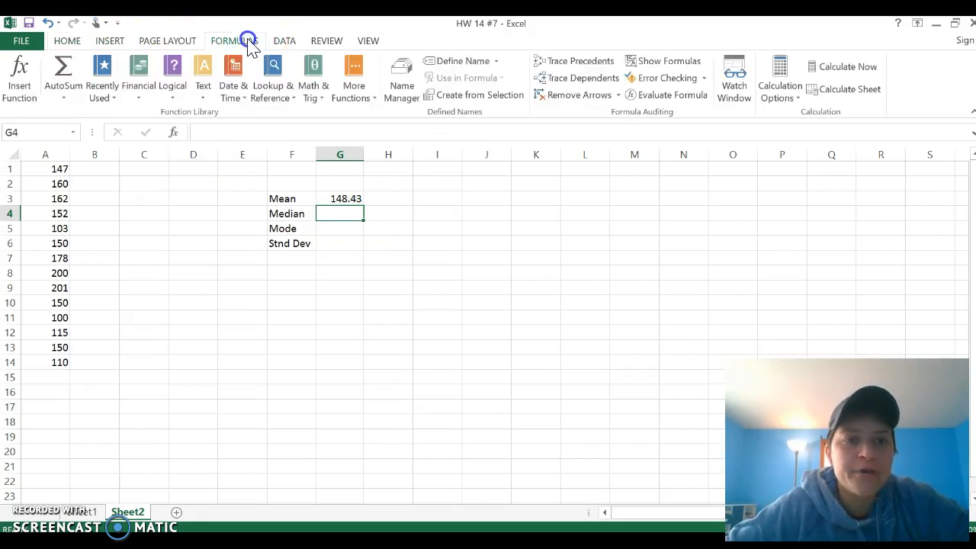
{"action": "left_click", "coordinate": [357, 85]}
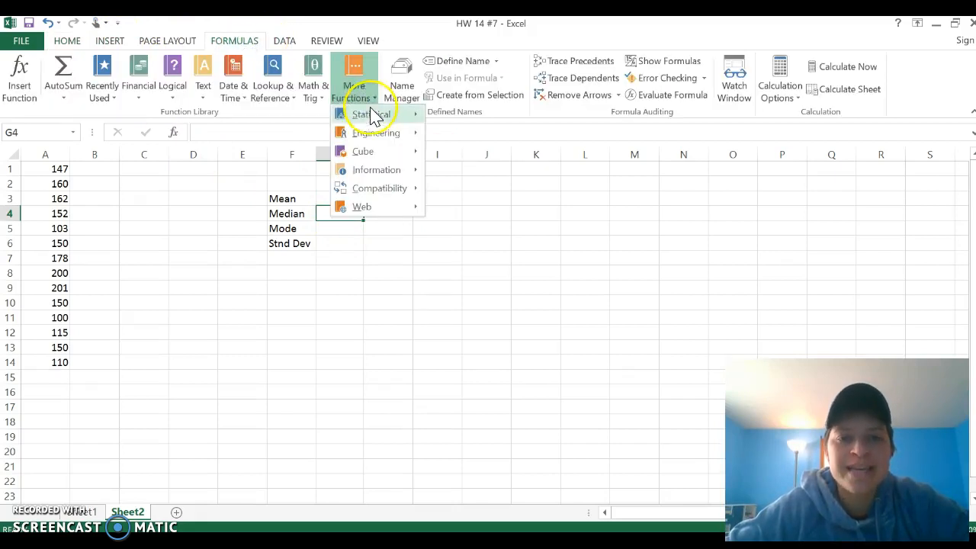
{"action": "mouse_move", "coordinate": [376, 120]}
{"action": "scroll", "coordinate": [474, 236], "scroll_direction": "down", "scroll_amount": 8}
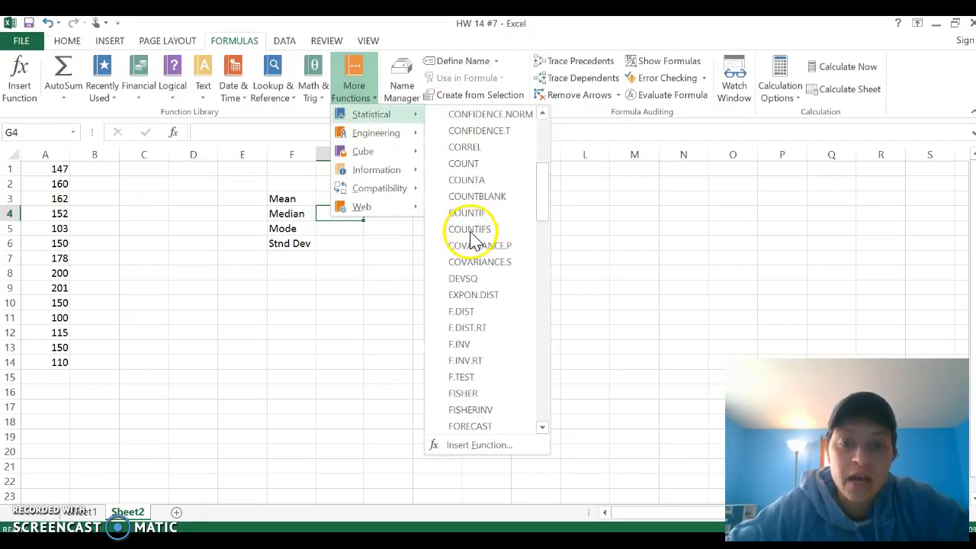
{"action": "scroll", "coordinate": [475, 246], "scroll_direction": "down", "scroll_amount": 7}
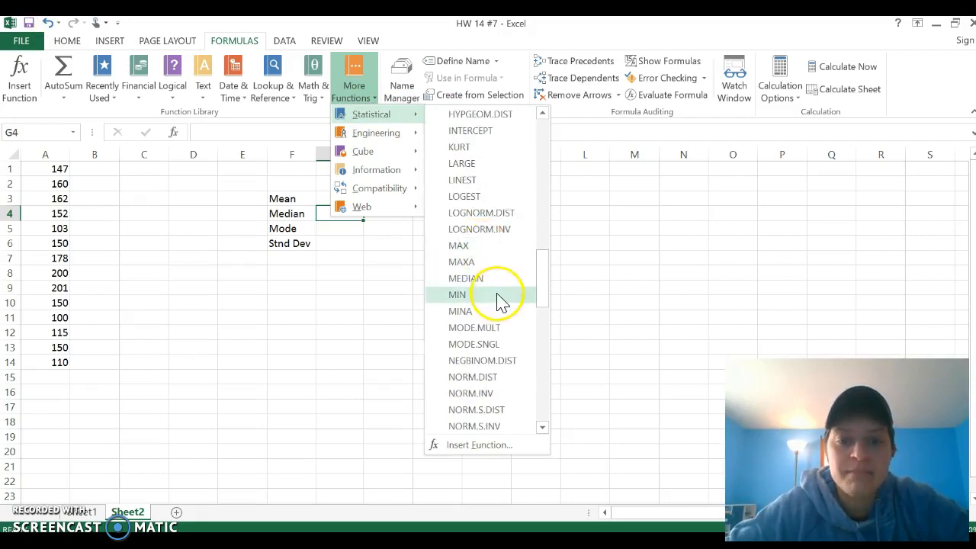
{"action": "left_click", "coordinate": [496, 279]}
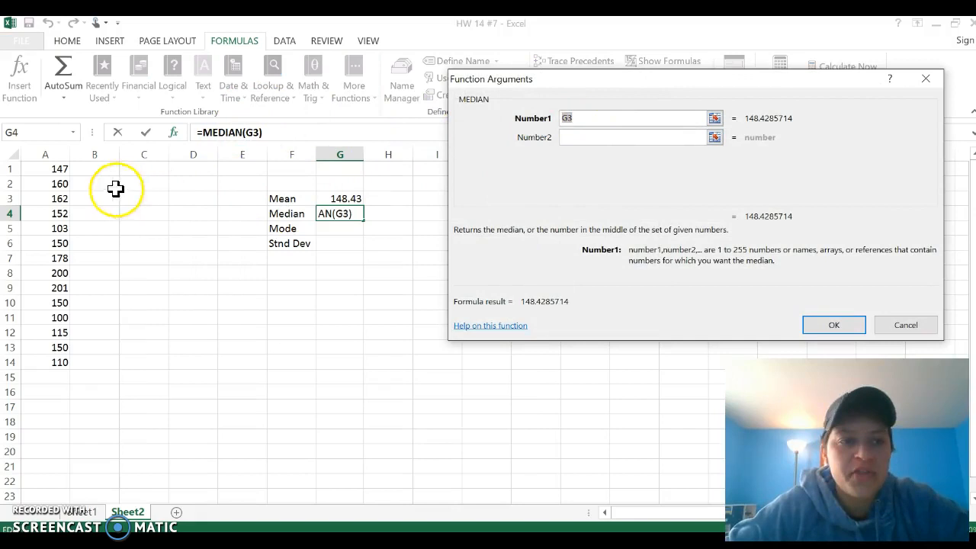
{"action": "left_click_drag", "start_coordinate": [47, 168], "coordinate": [39, 357]}
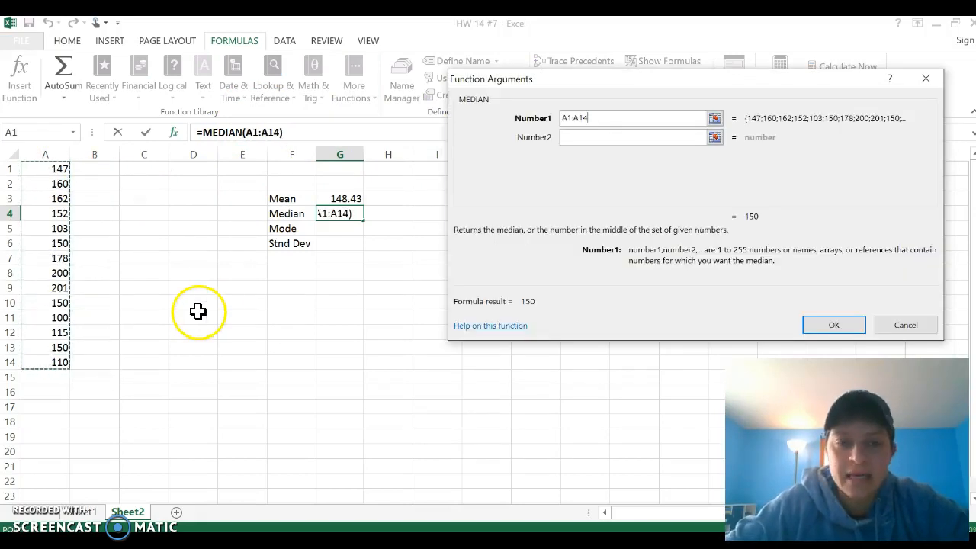
{"action": "key", "text": "Return"}
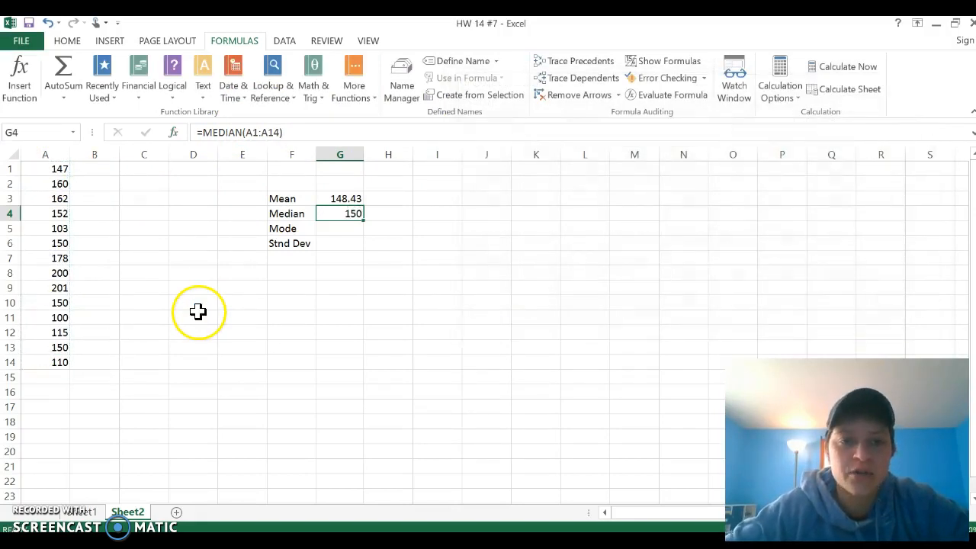
Step: Calculate the mode of A1:A14 in G5 with the MODE.SNGL function
{"action": "left_click", "coordinate": [339, 228]}
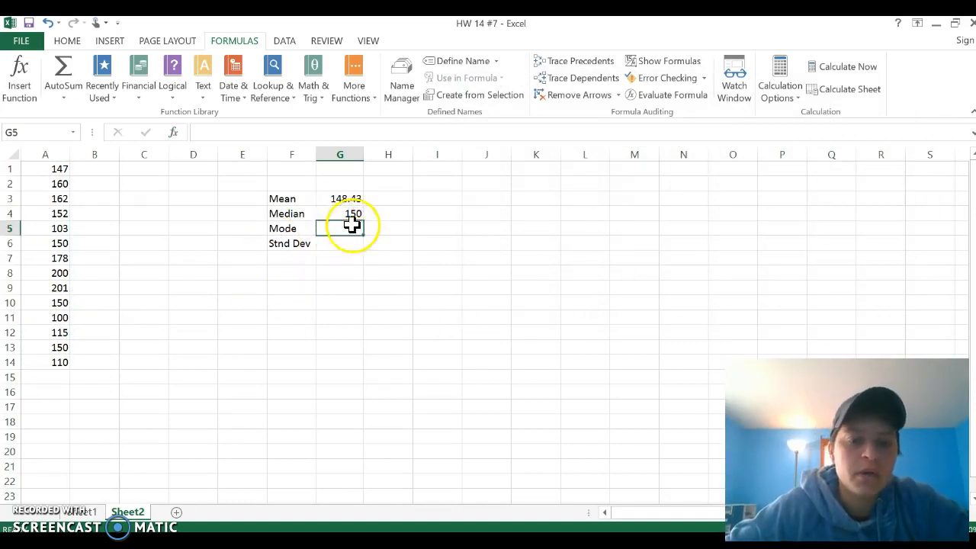
{"action": "left_click", "coordinate": [359, 102]}
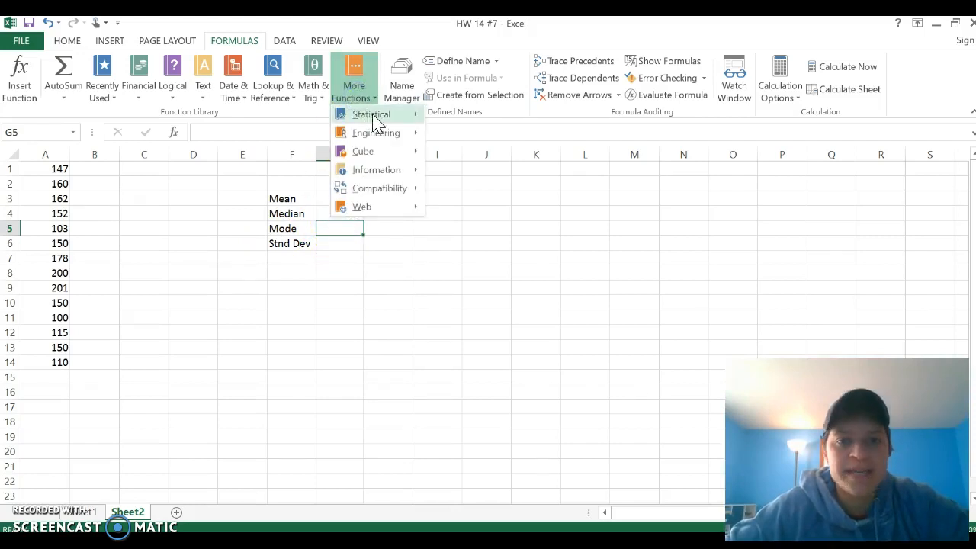
{"action": "left_click", "coordinate": [374, 116]}
{"action": "scroll", "coordinate": [468, 290], "scroll_direction": "down", "scroll_amount": 7}
{"action": "scroll", "coordinate": [473, 312], "scroll_direction": "down", "scroll_amount": 8}
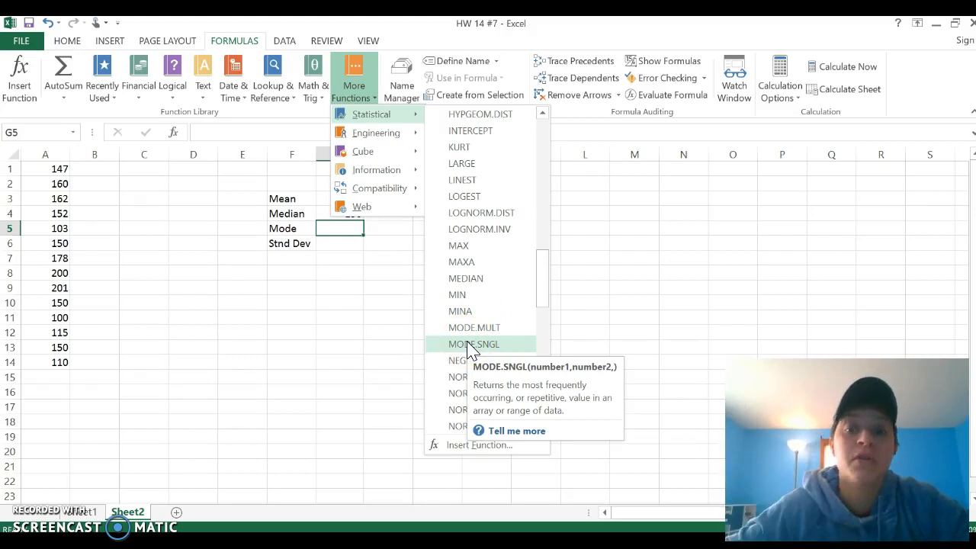
{"action": "left_click", "coordinate": [474, 347]}
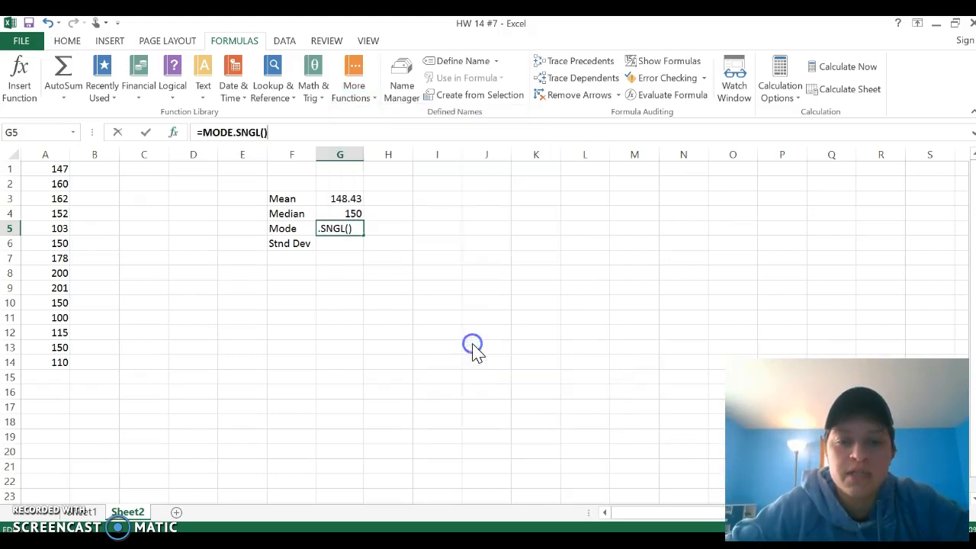
{"action": "left_click_drag", "start_coordinate": [56, 169], "coordinate": [43, 358]}
{"action": "key", "text": "Return"}
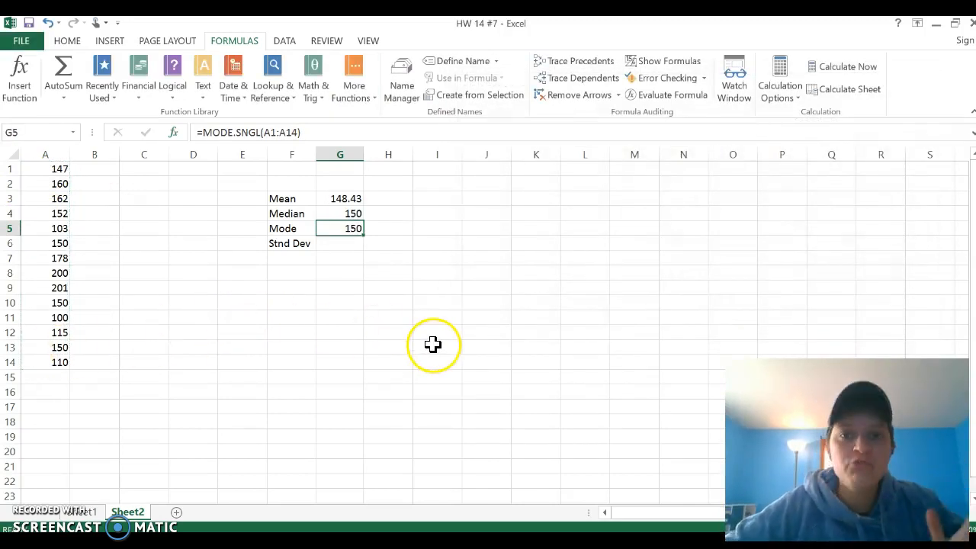
{"action": "left_click", "coordinate": [486, 228]}
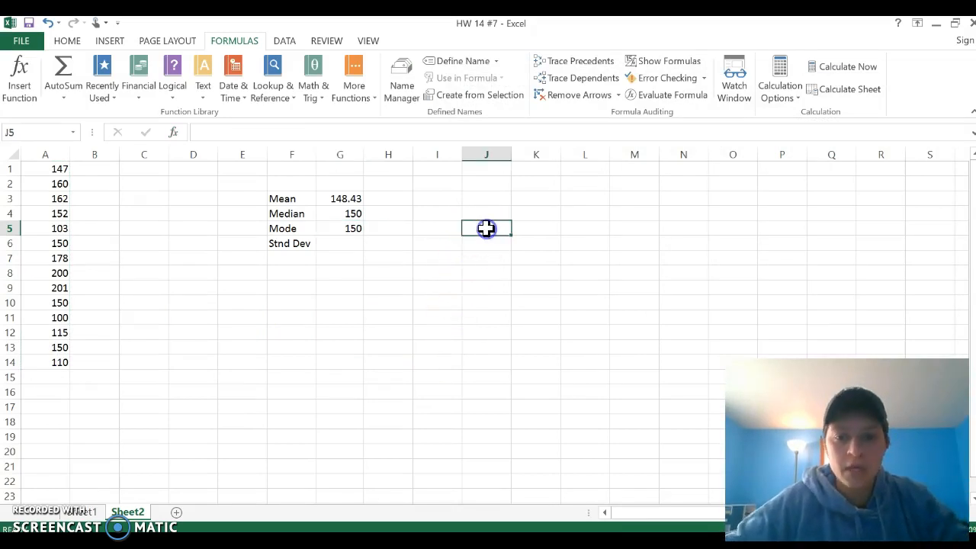
{"action": "type", "text": "N/A"}
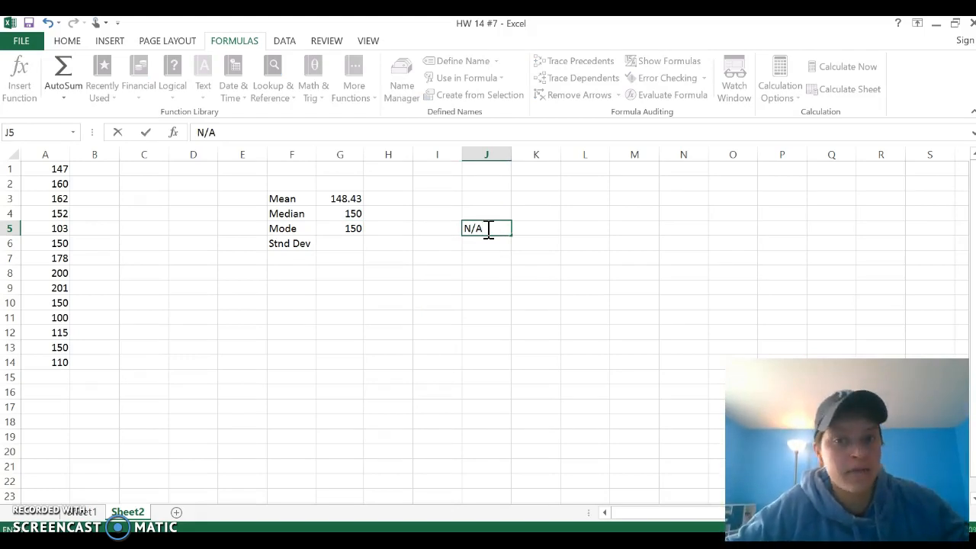
{"action": "key", "text": "BackSpace"}
{"action": "key", "text": "BackSpace"}
{"action": "key", "text": "BackSpace"}
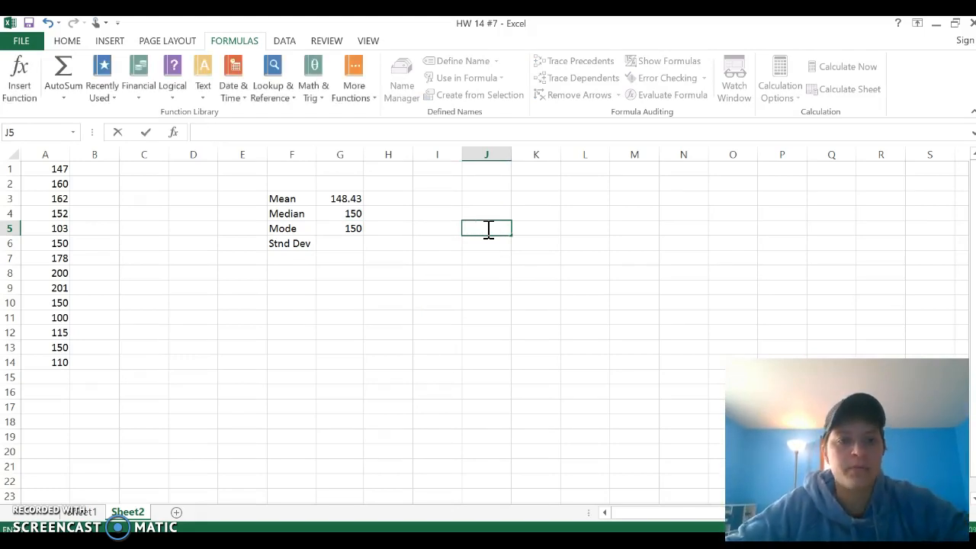
Step: Calculate the sample standard deviation of A1:A14 in G6 with the STDEV.S function
{"action": "left_click", "coordinate": [338, 244]}
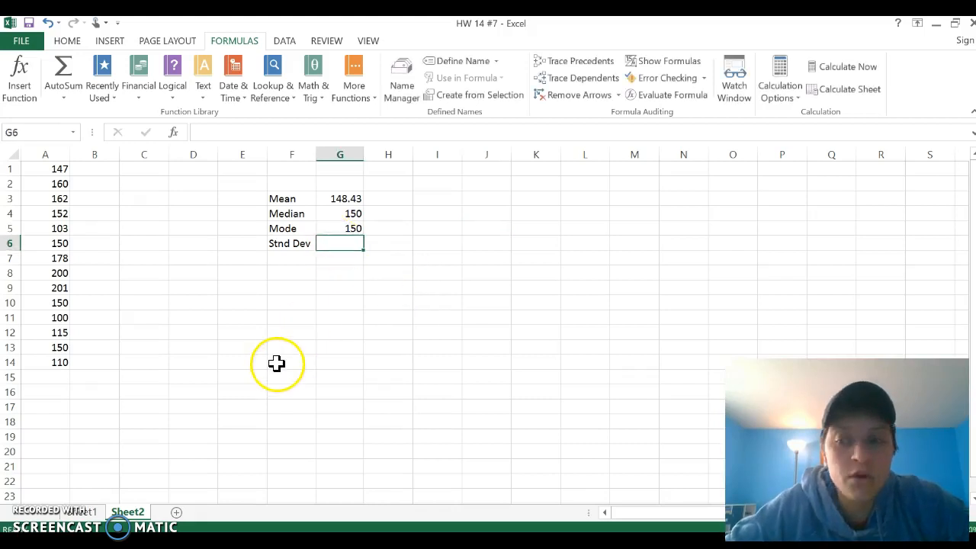
{"action": "left_click", "coordinate": [356, 98]}
{"action": "mouse_move", "coordinate": [371, 113]}
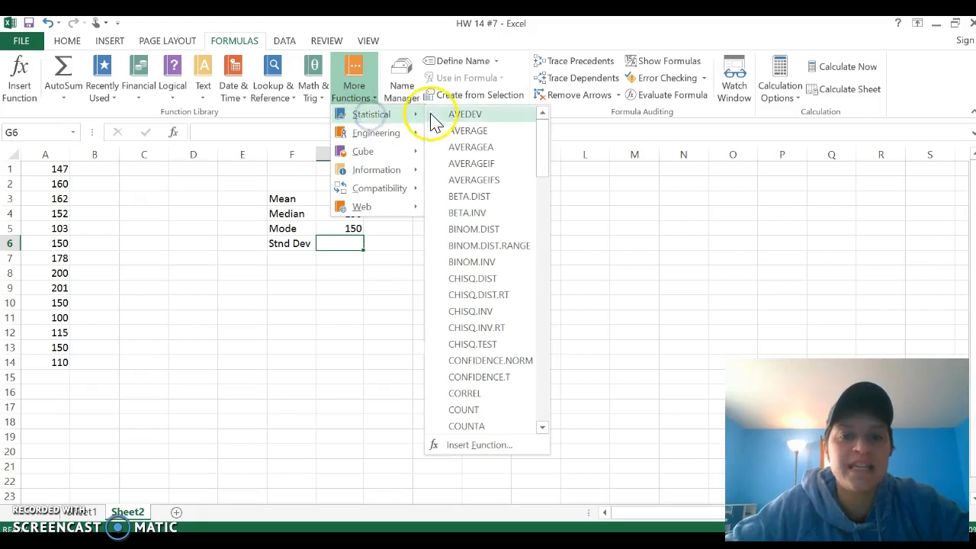
{"action": "left_click_drag", "start_coordinate": [546, 153], "coordinate": [565, 357]}
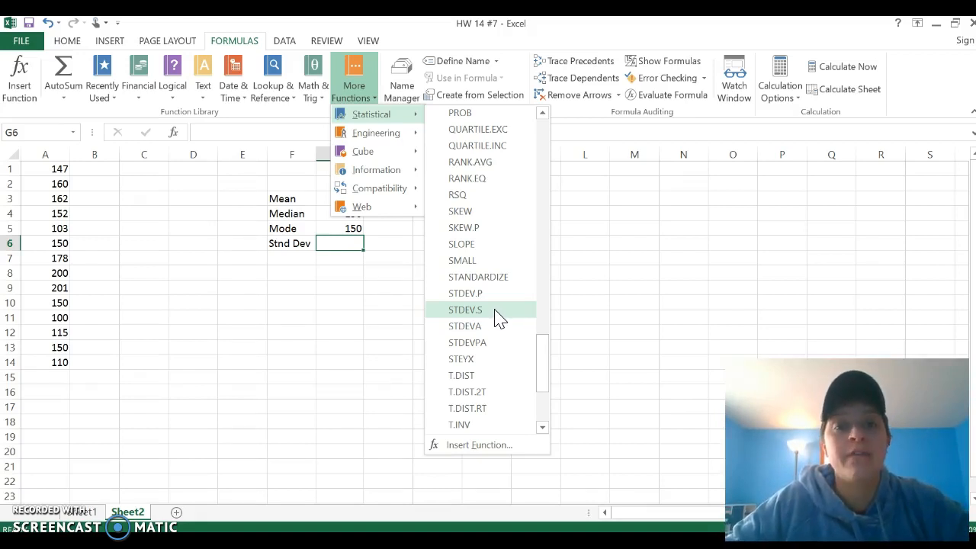
{"action": "left_click", "coordinate": [498, 311]}
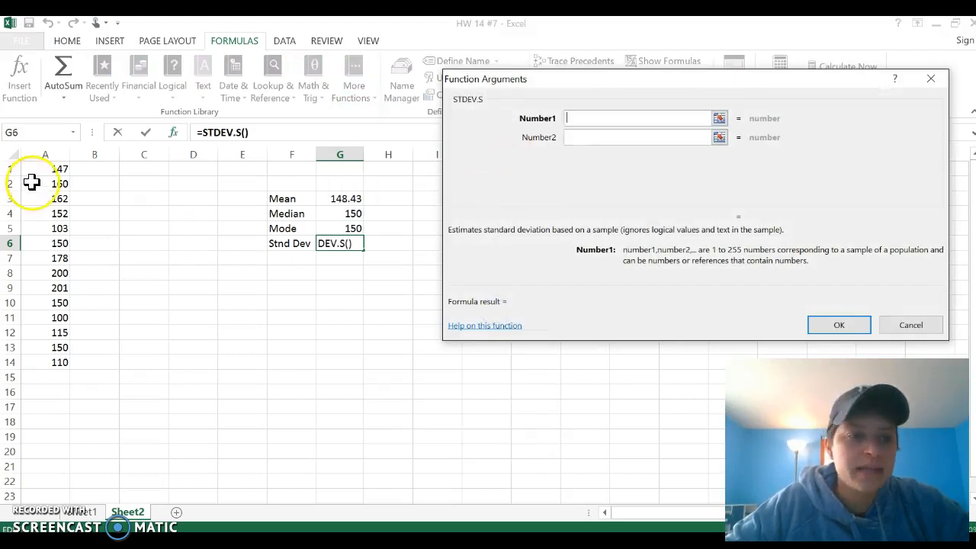
{"action": "left_click", "coordinate": [42, 169]}
{"action": "left_click_drag", "start_coordinate": [42, 169], "coordinate": [36, 364]}
{"action": "key", "text": "Return"}
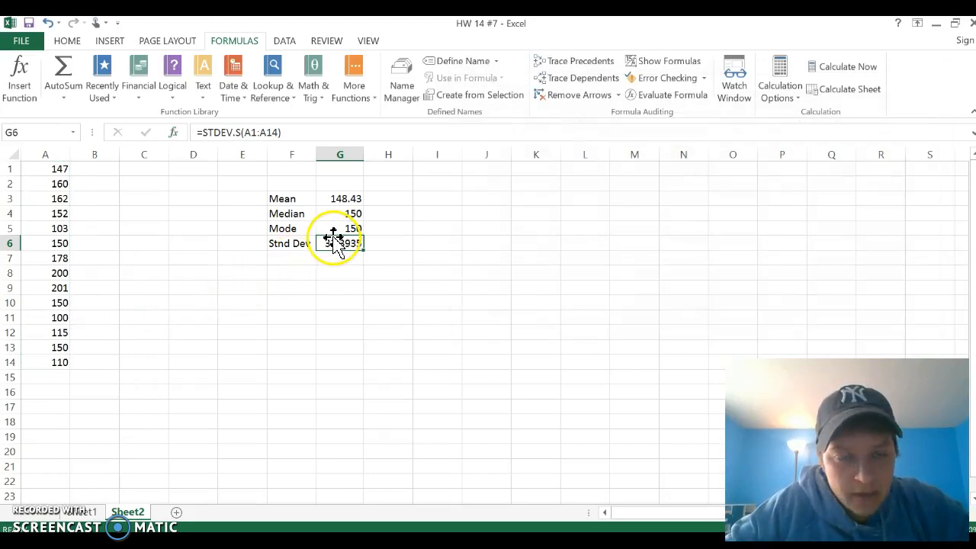
Step: Format the standard deviation in G6 to two decimal places
{"action": "left_click", "coordinate": [66, 40]}
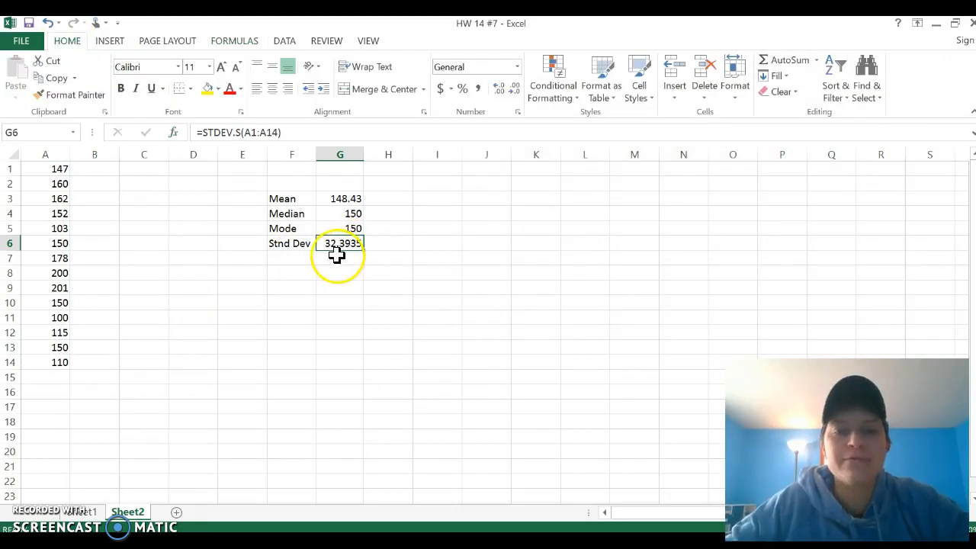
{"action": "left_click", "coordinate": [515, 90]}
{"action": "left_click", "coordinate": [514, 90]}
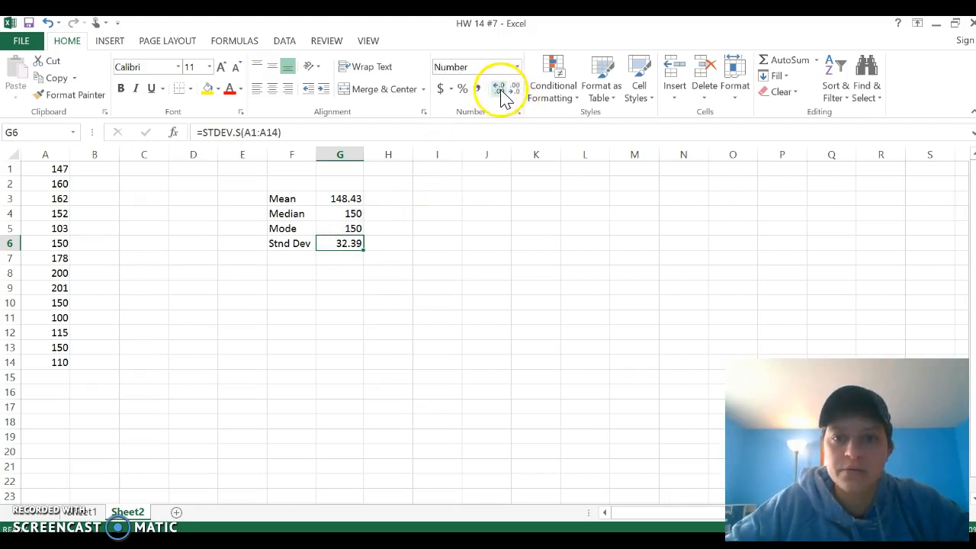